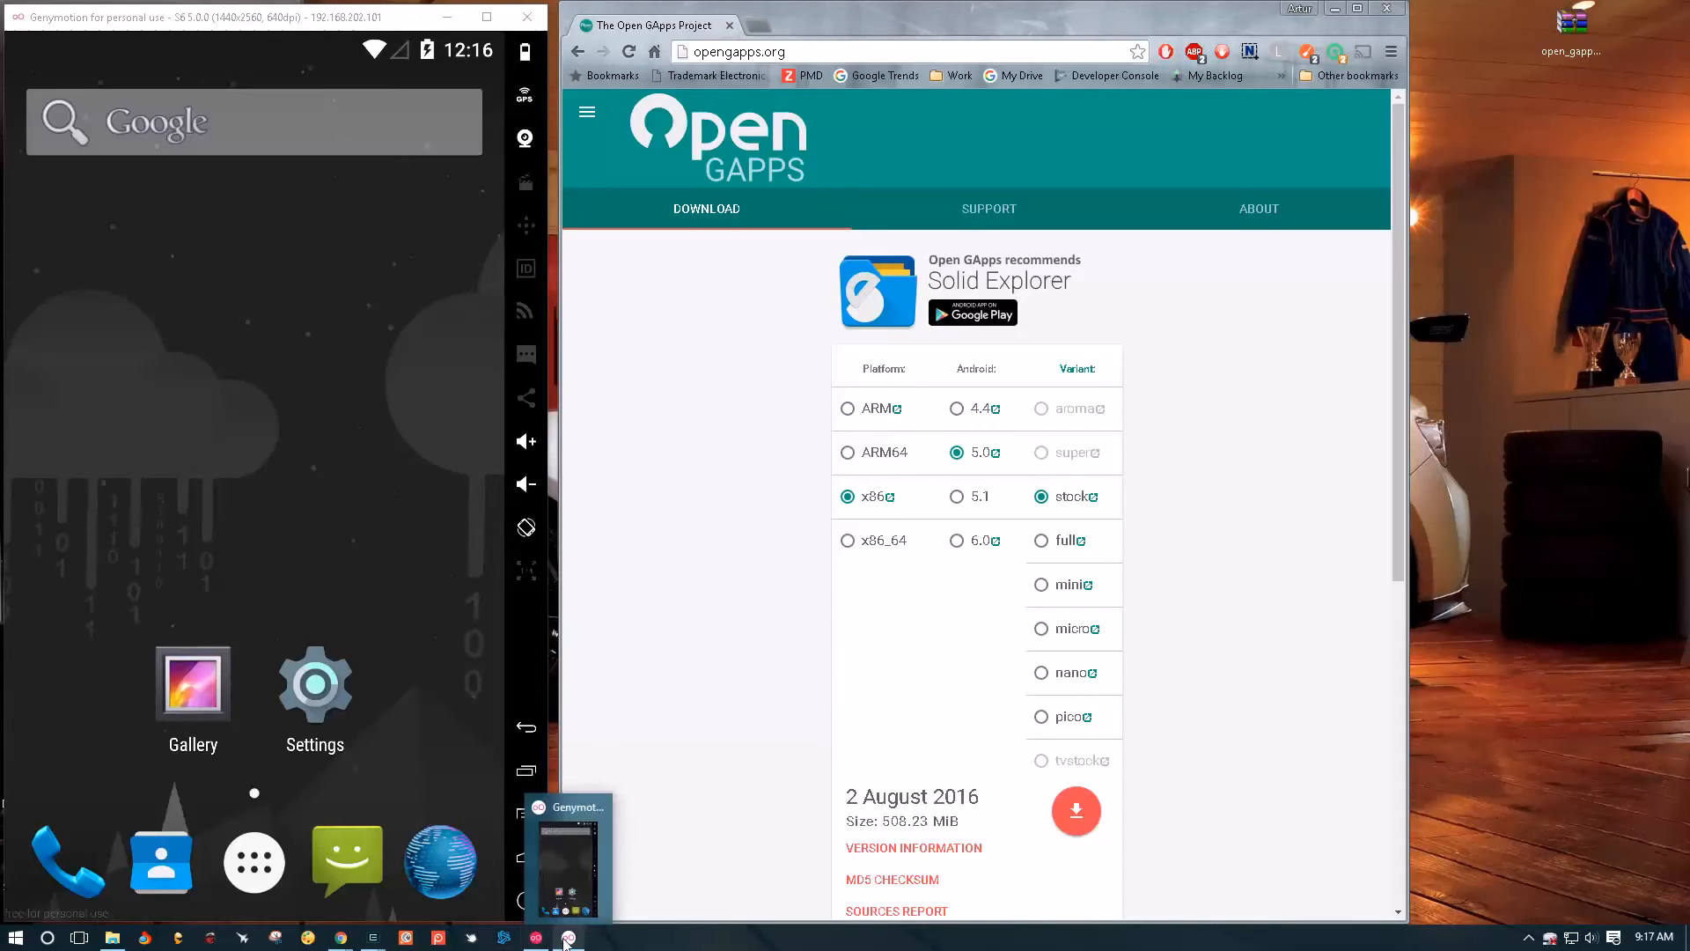
left_click(535, 938)
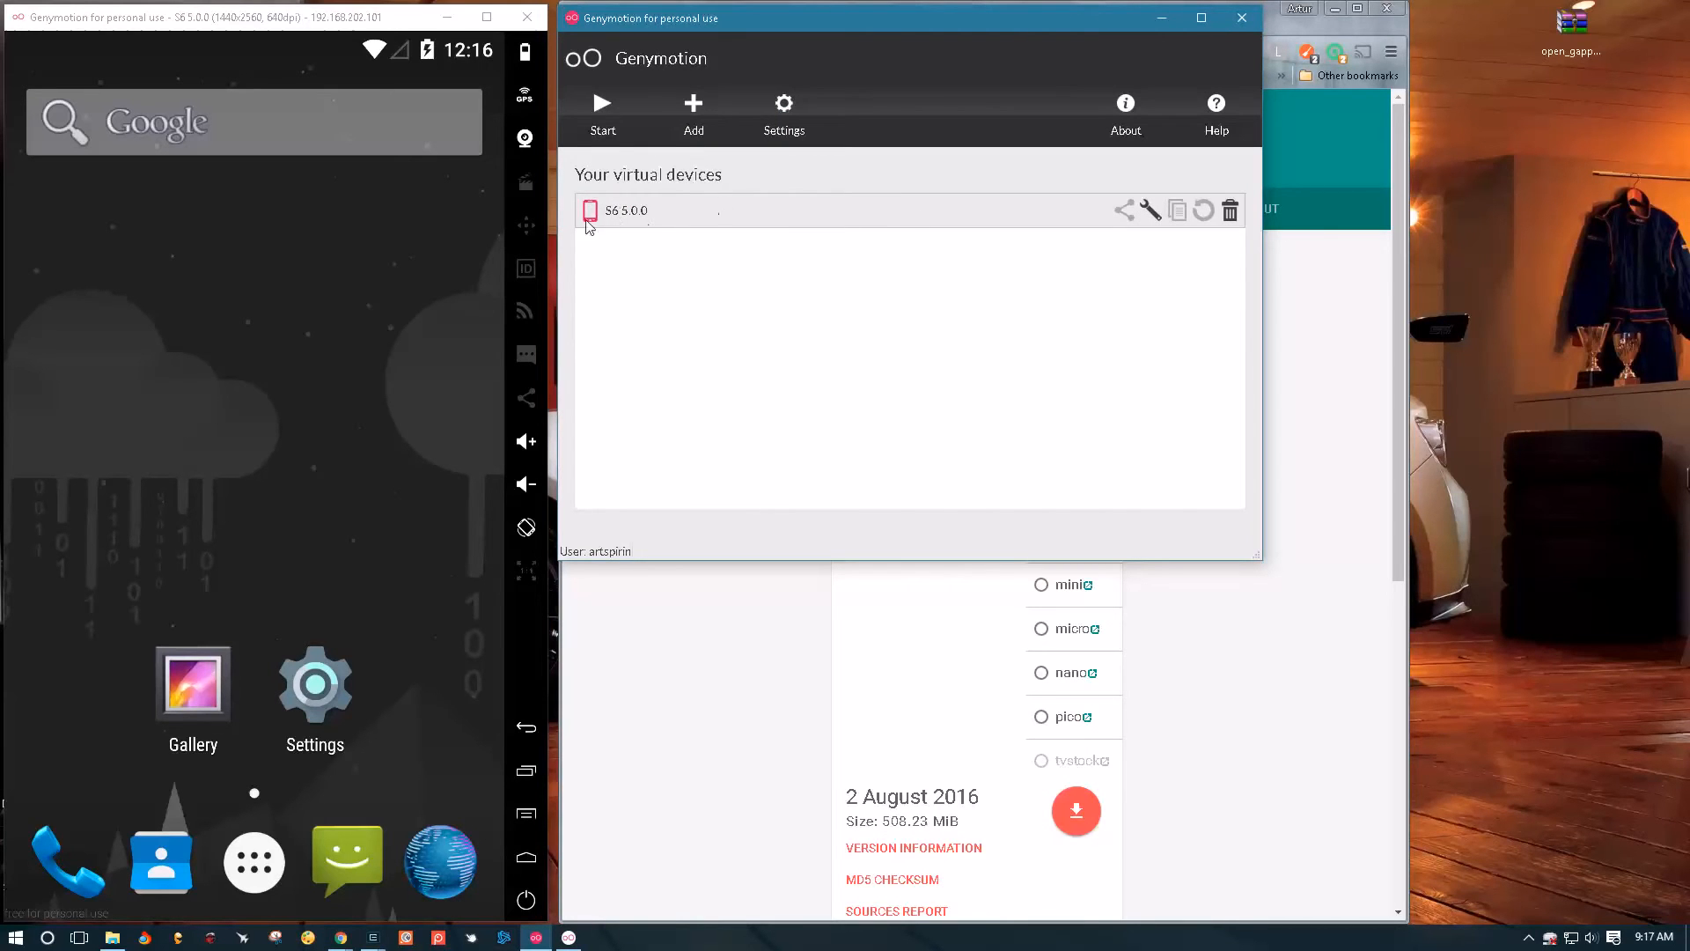
left_click(1147, 210)
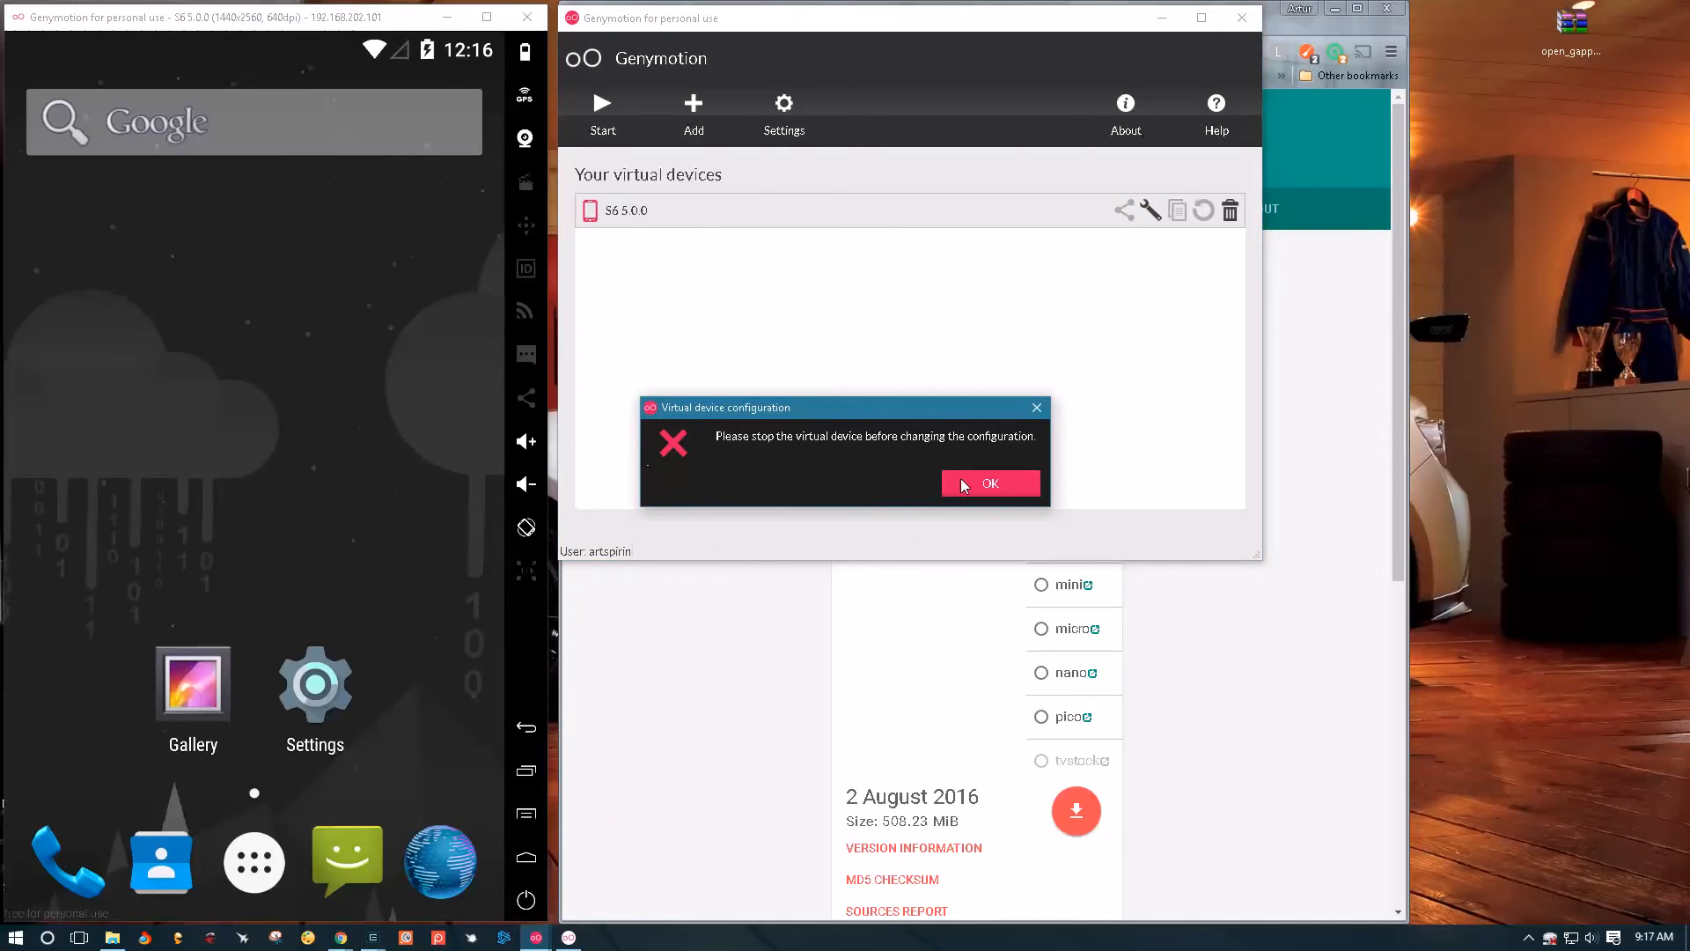
left_click(966, 489)
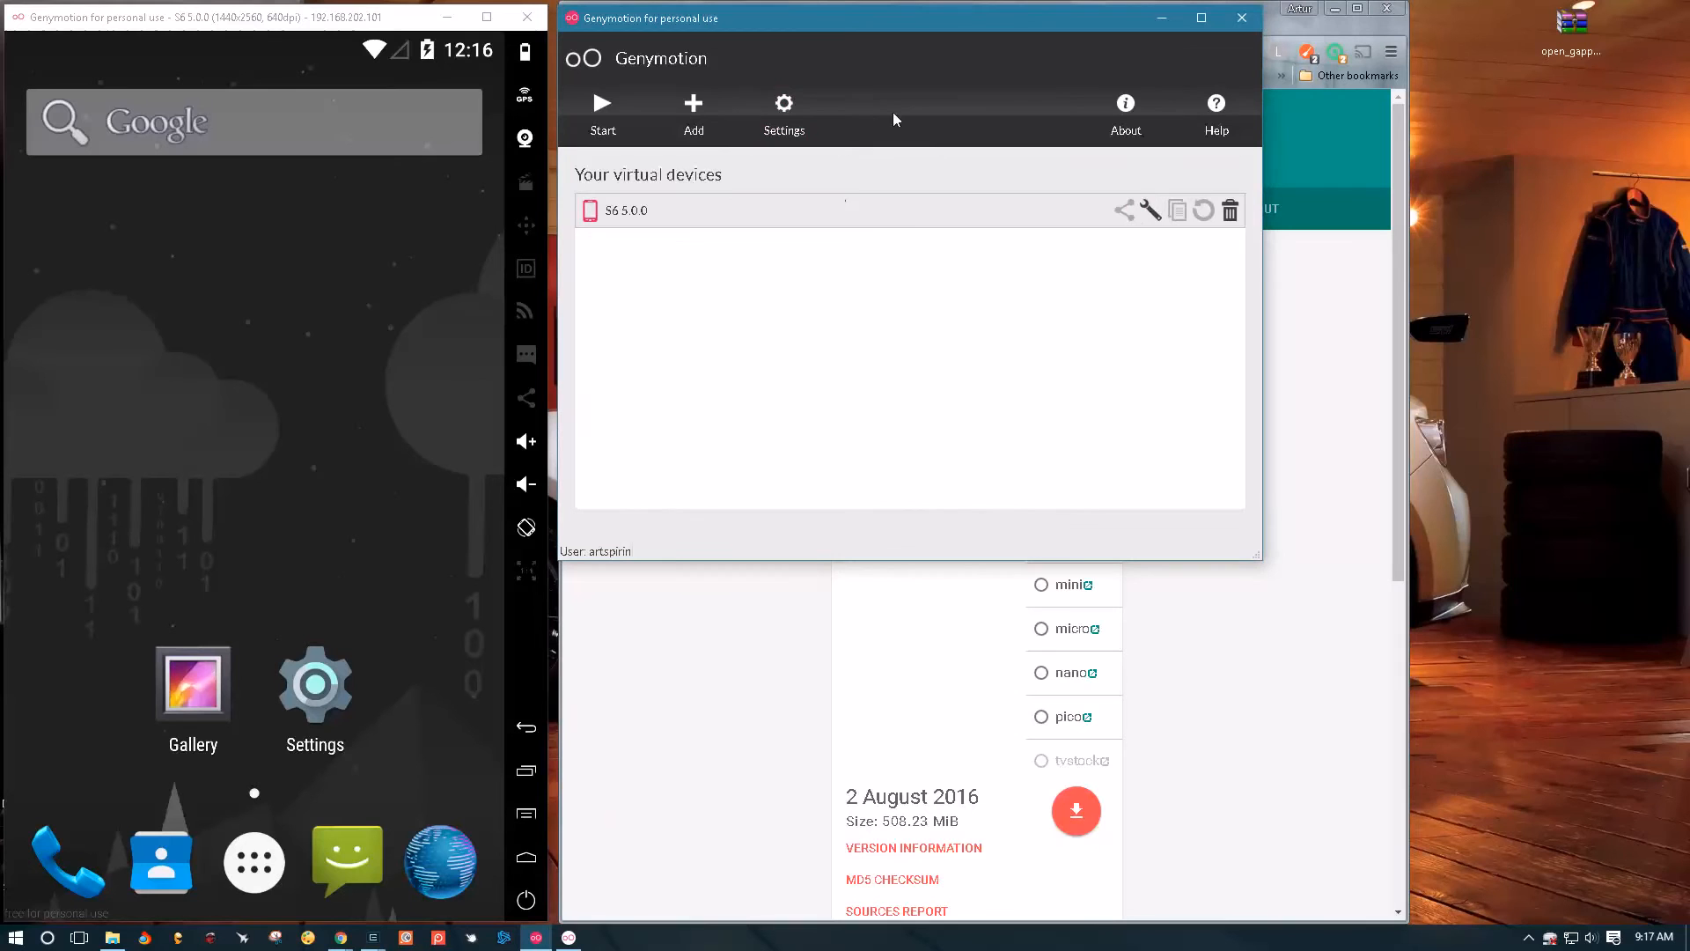
left_click(1164, 18)
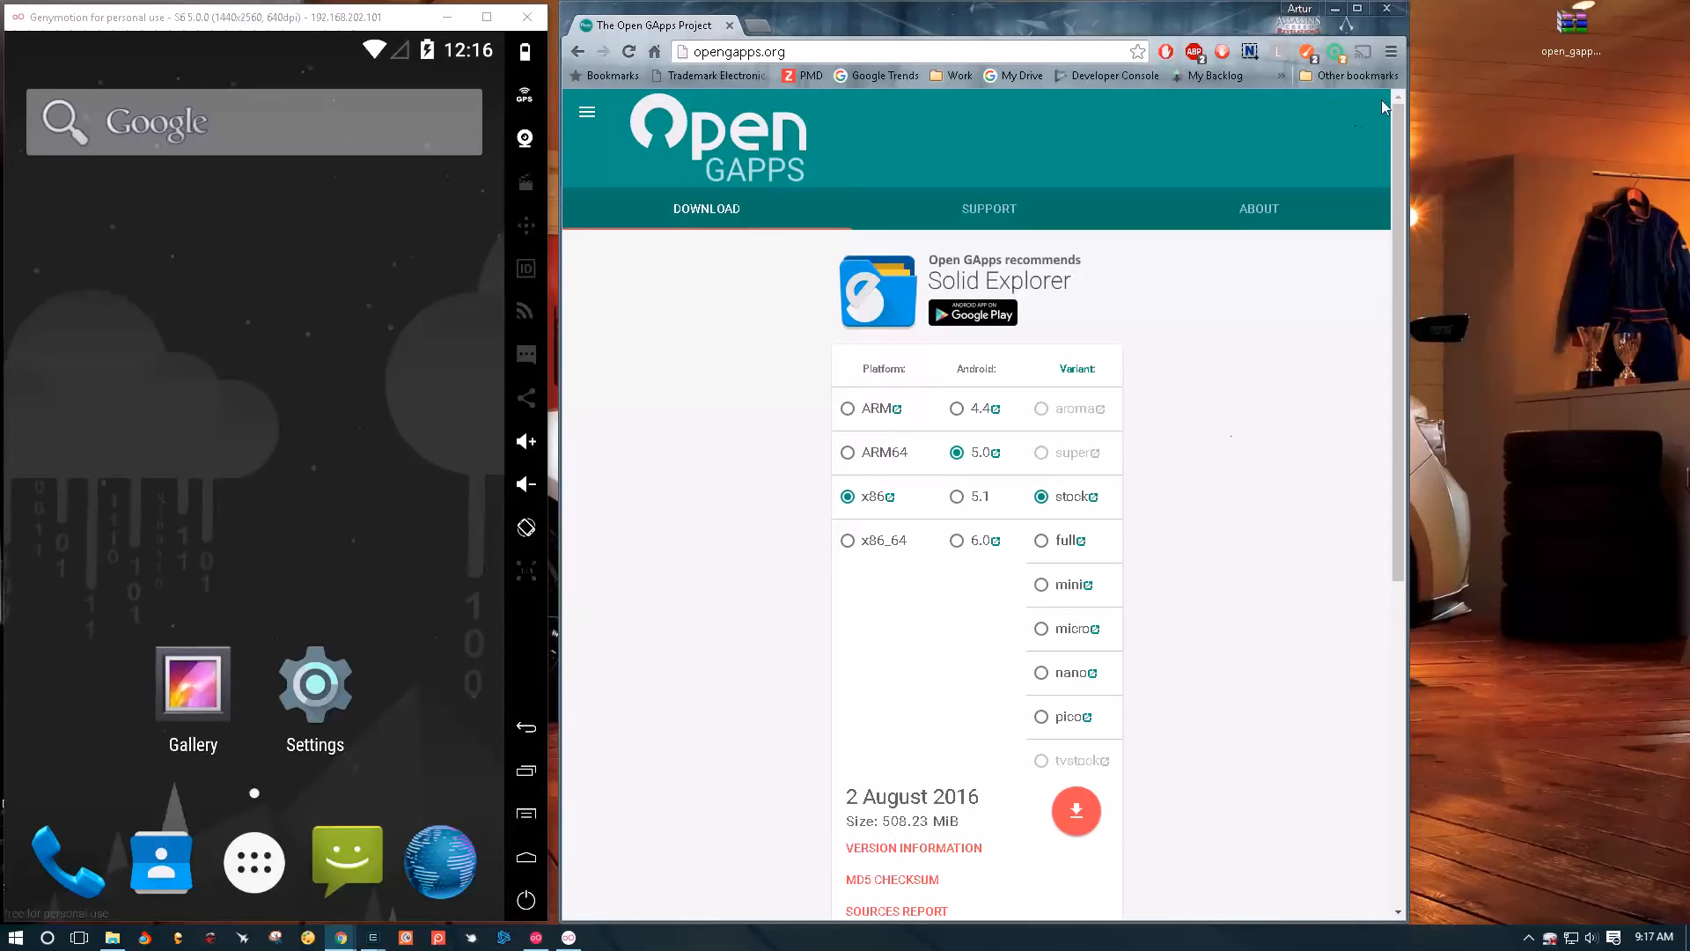
Drop open_gapps-x86-5.0-stock-20160802.zip onto the running emulator and close the download page.
left_click(1573, 40)
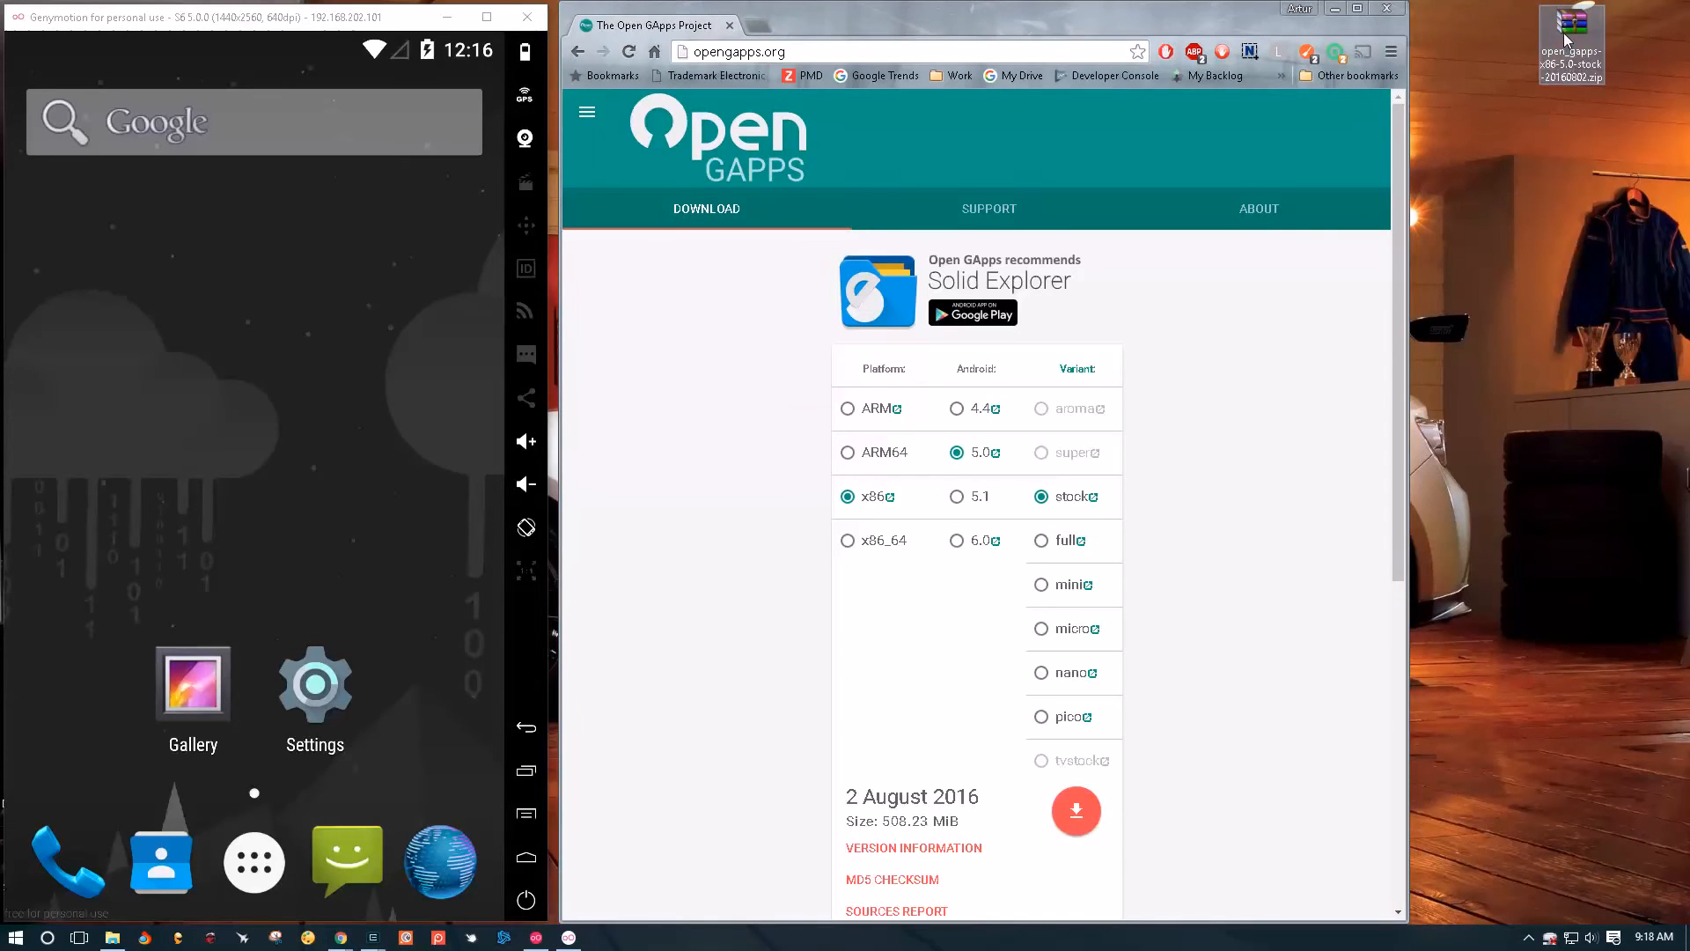
mouse_move(1575, 24)
left_mouse_down()
mouse_move(281, 267)
mouse_move(374, 427)
left_mouse_up()
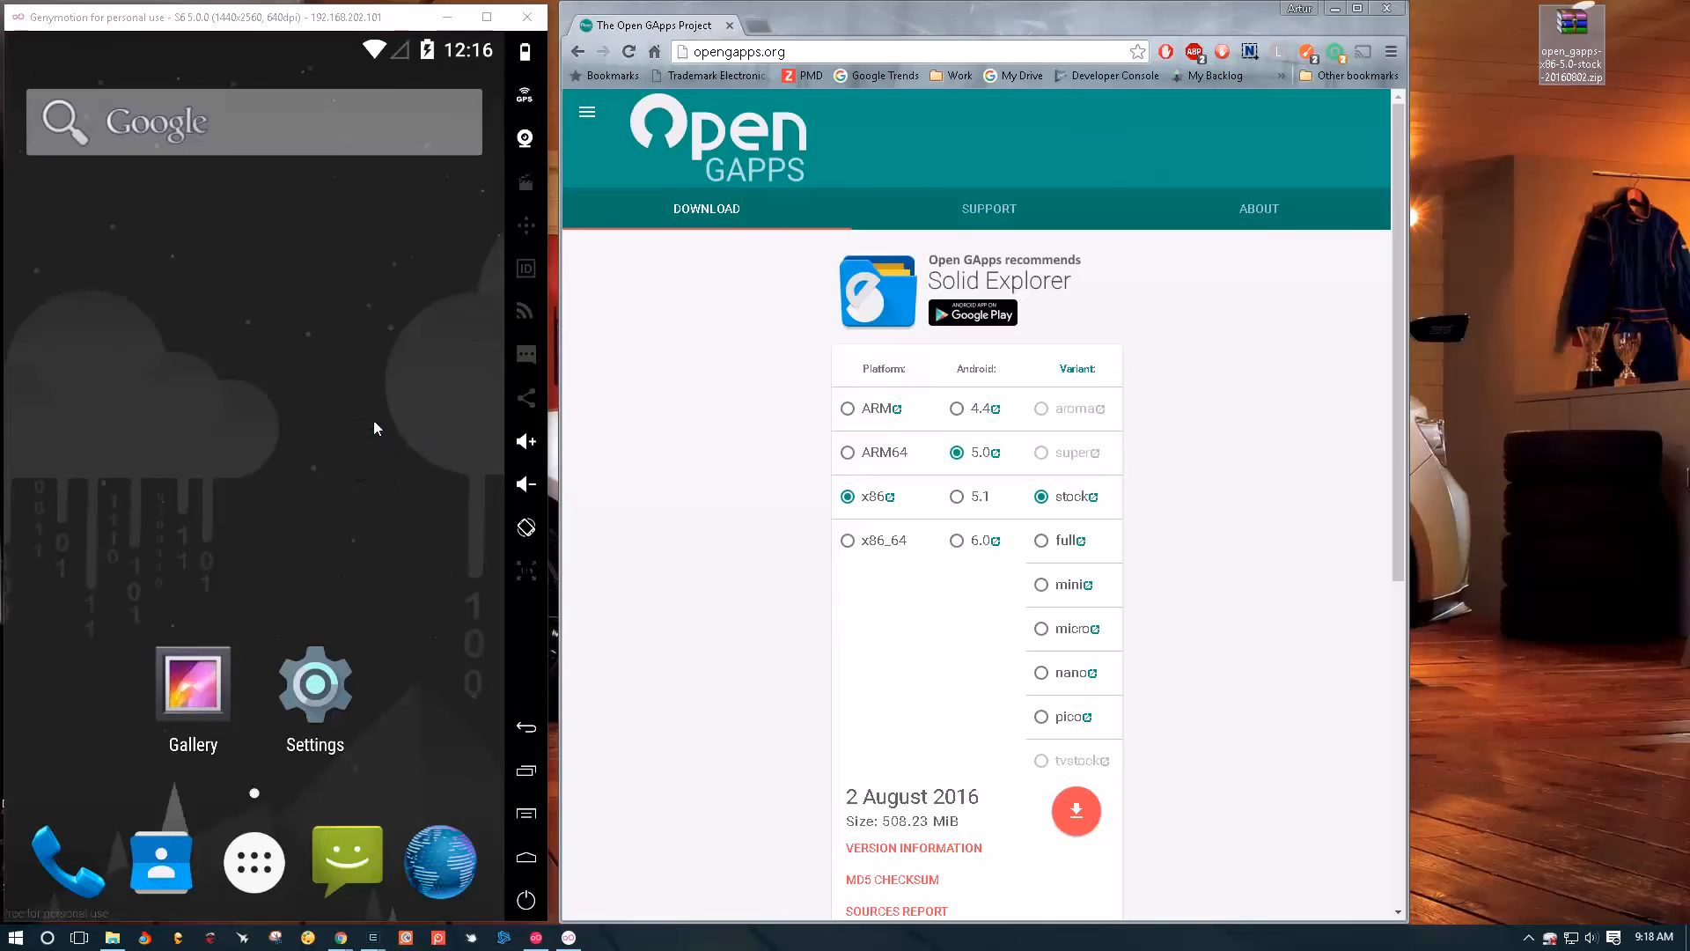
left_click(1384, 9)
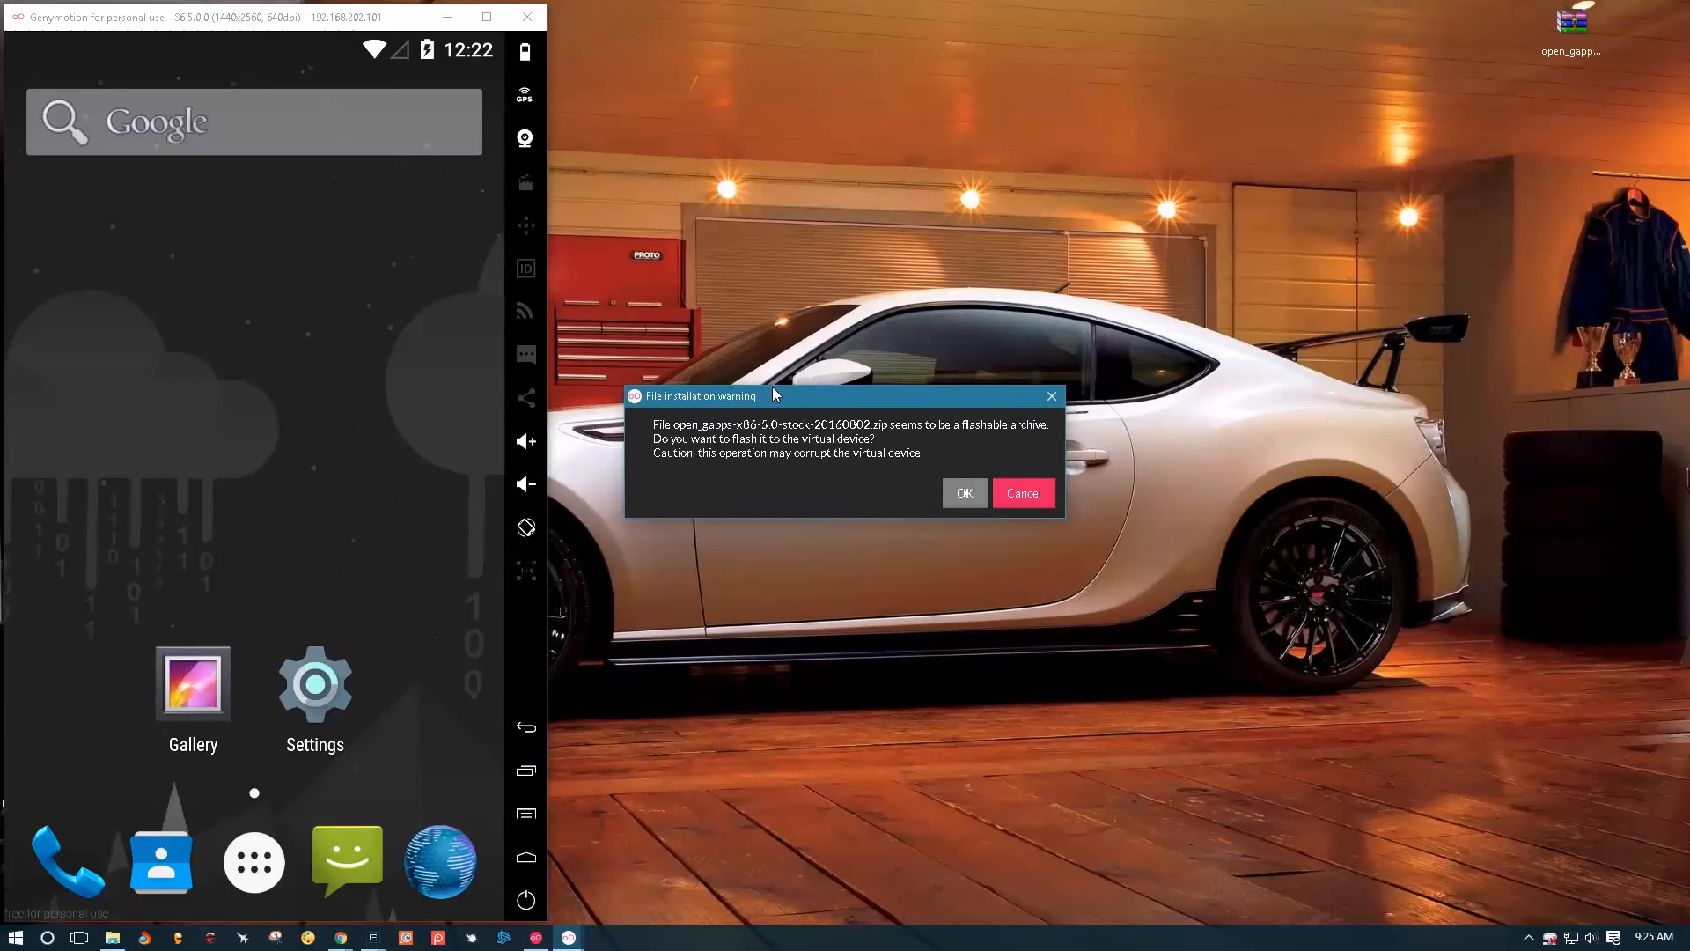
Accept the File installation warning so the Open GApps archive flashes onto the device.
left_click(968, 492)
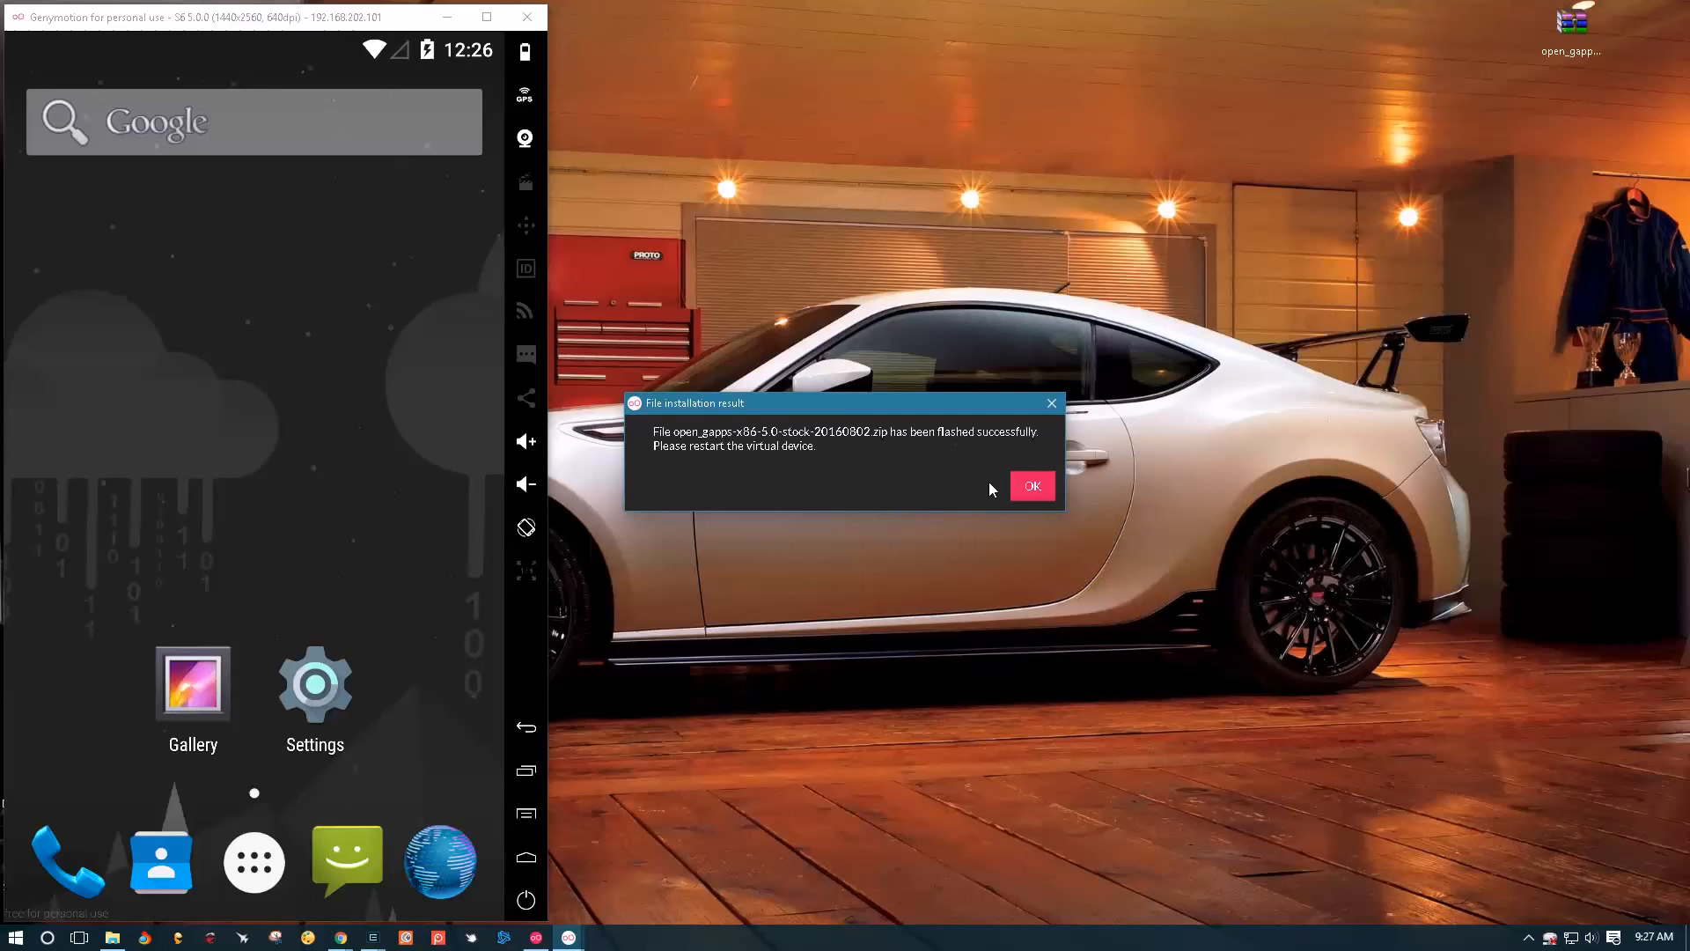
Acknowledge the flash success, glance at the app drawer, then close the S6 5.0.0 emulator window.
left_click(1027, 486)
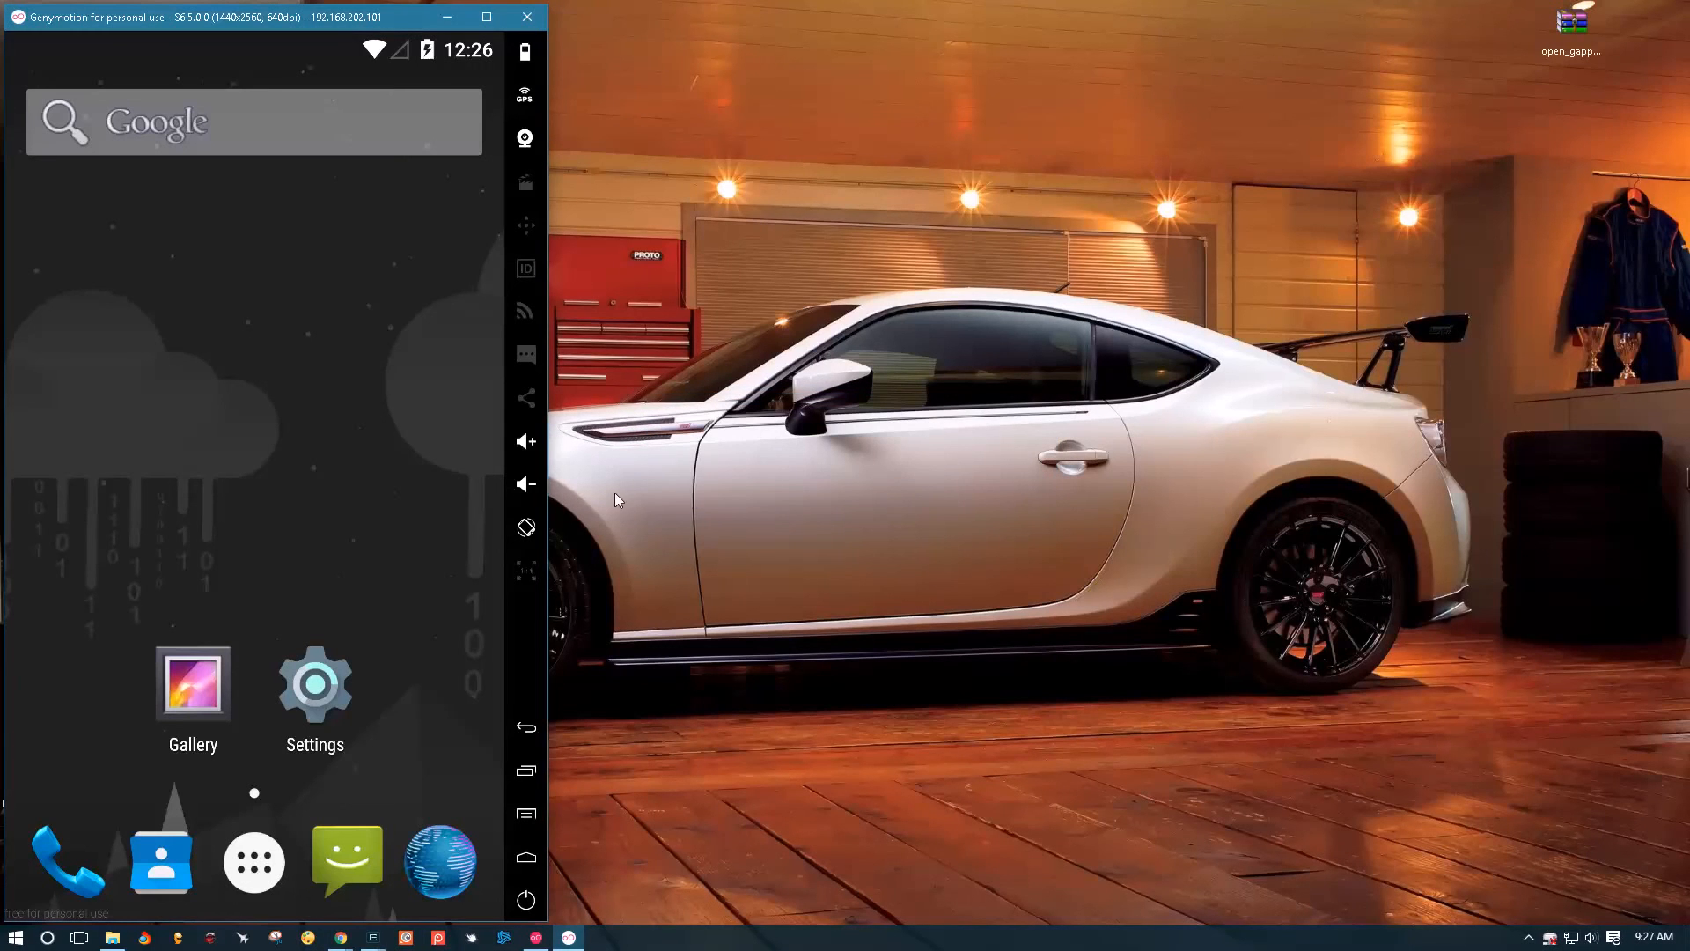
left_click(254, 862)
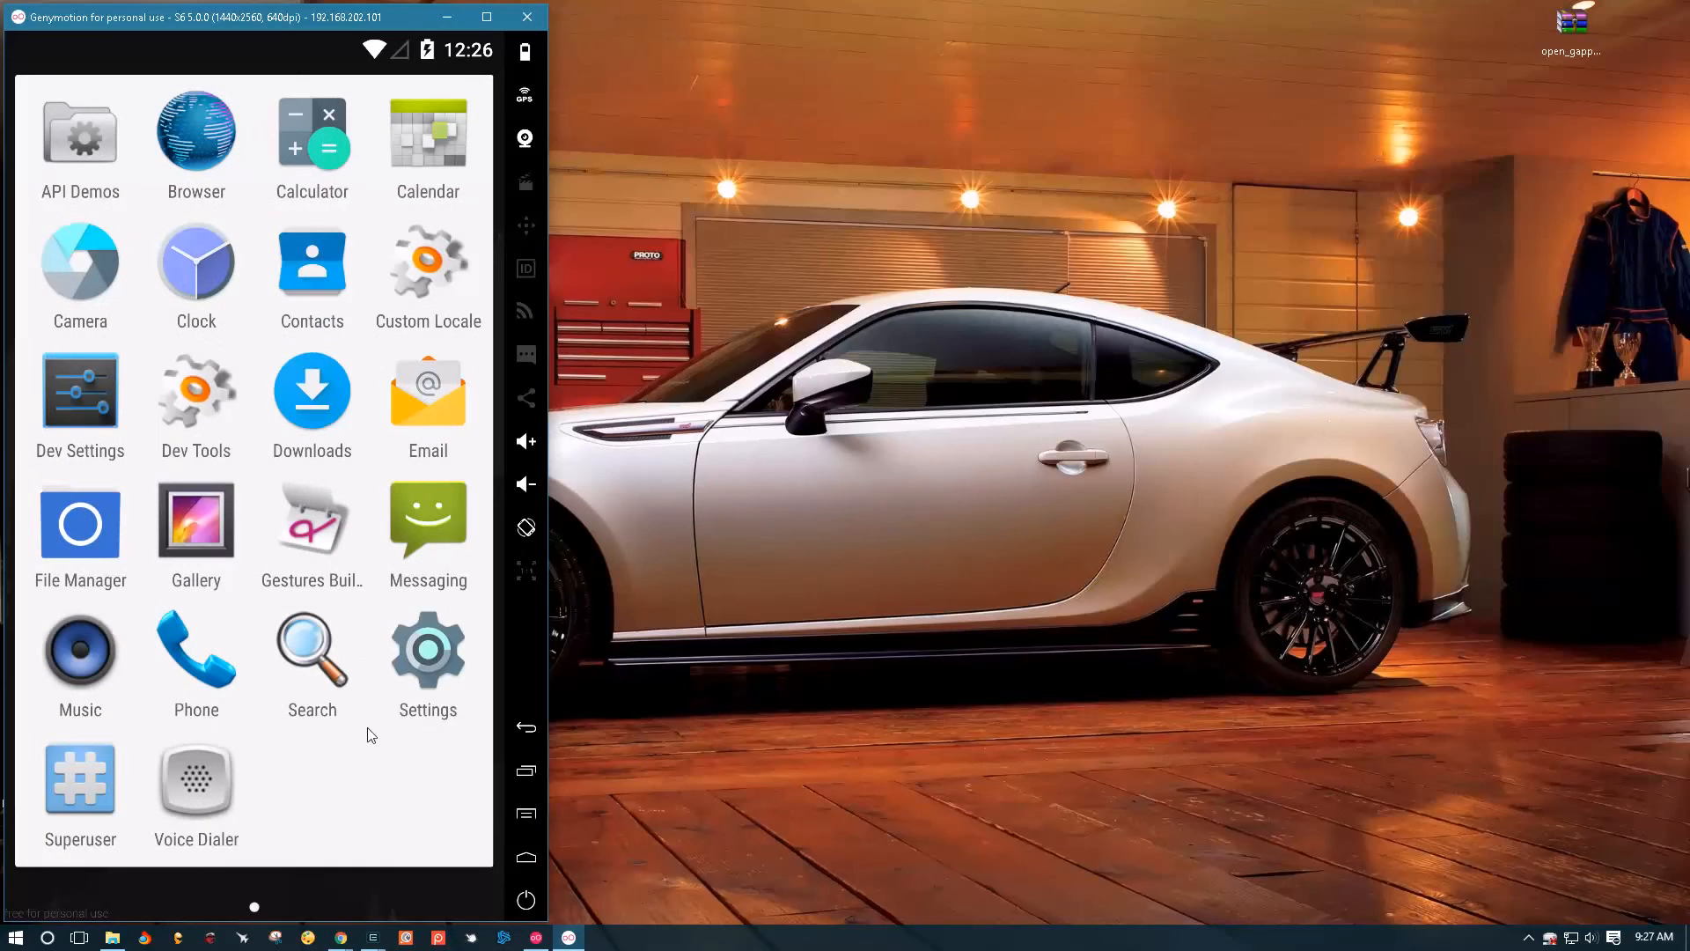
left_click(378, 787)
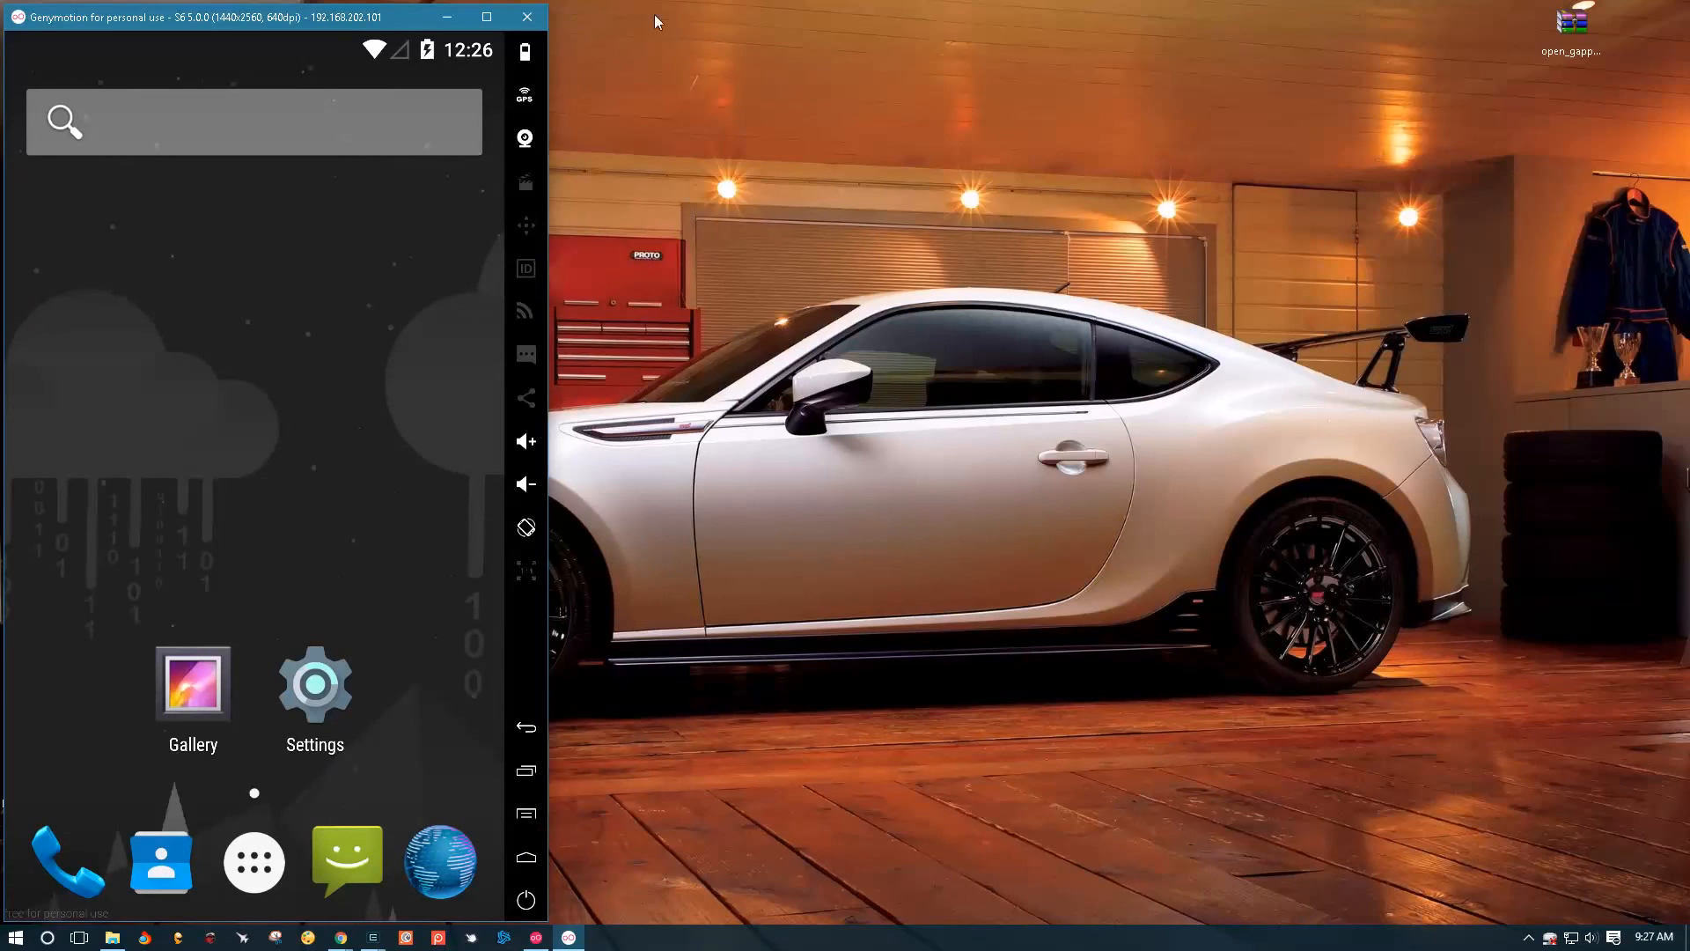
left_click(527, 15)
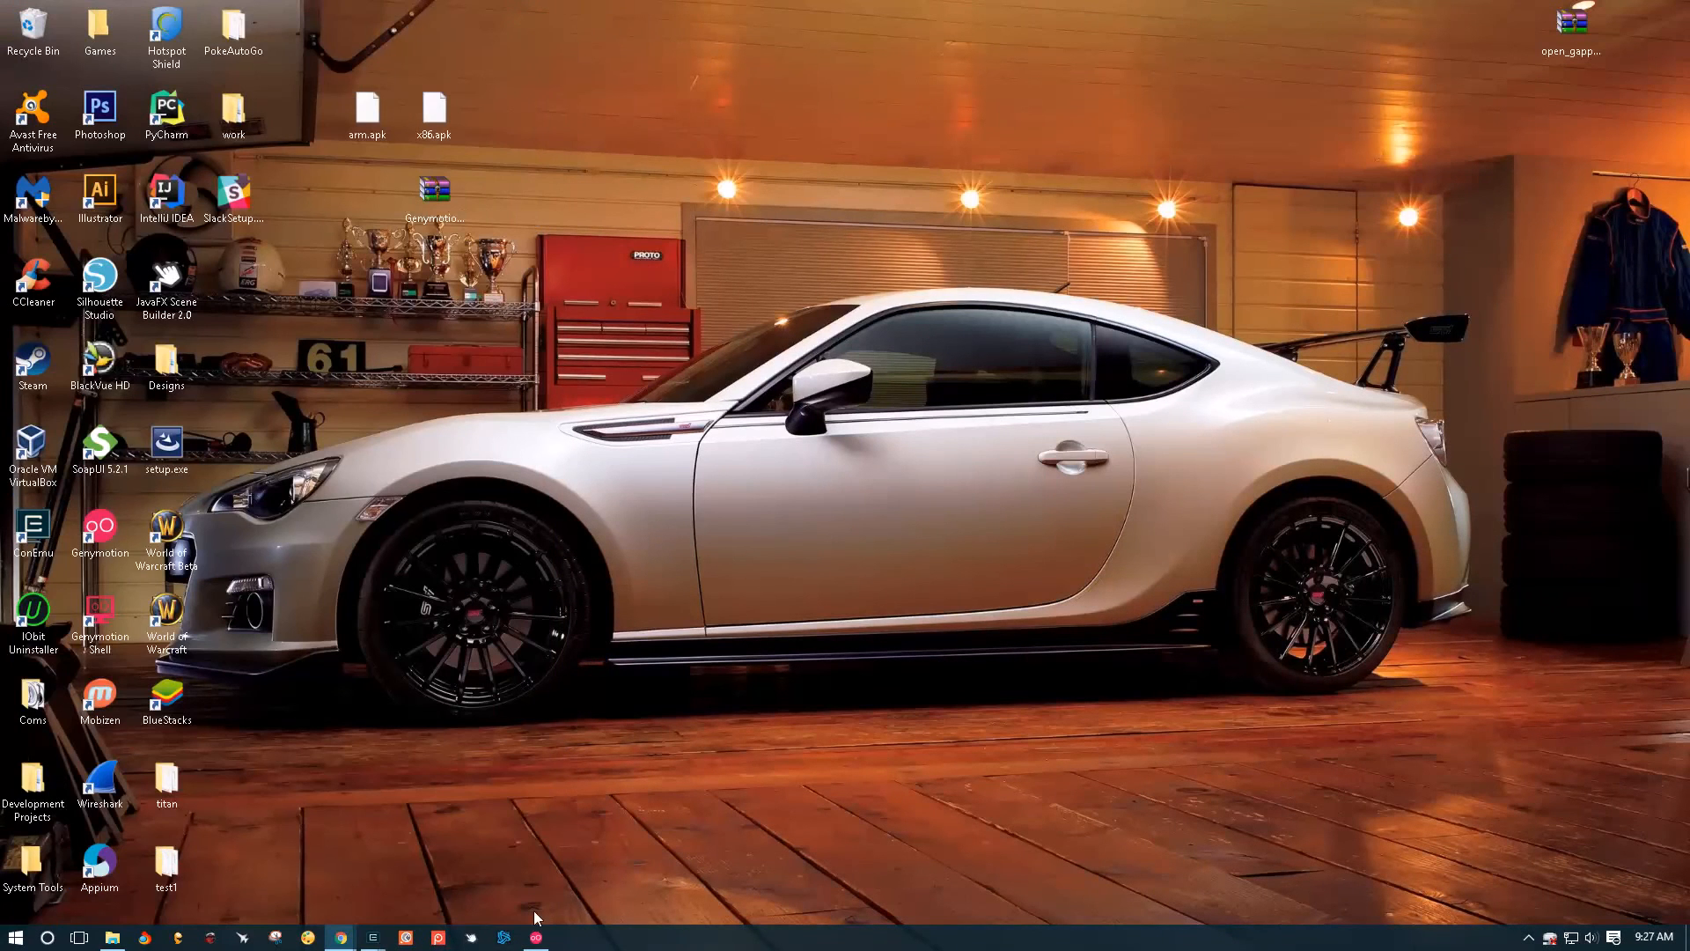
Start the S6 5.0.0 device from the manager and park its window on the left.
left_click(537, 938)
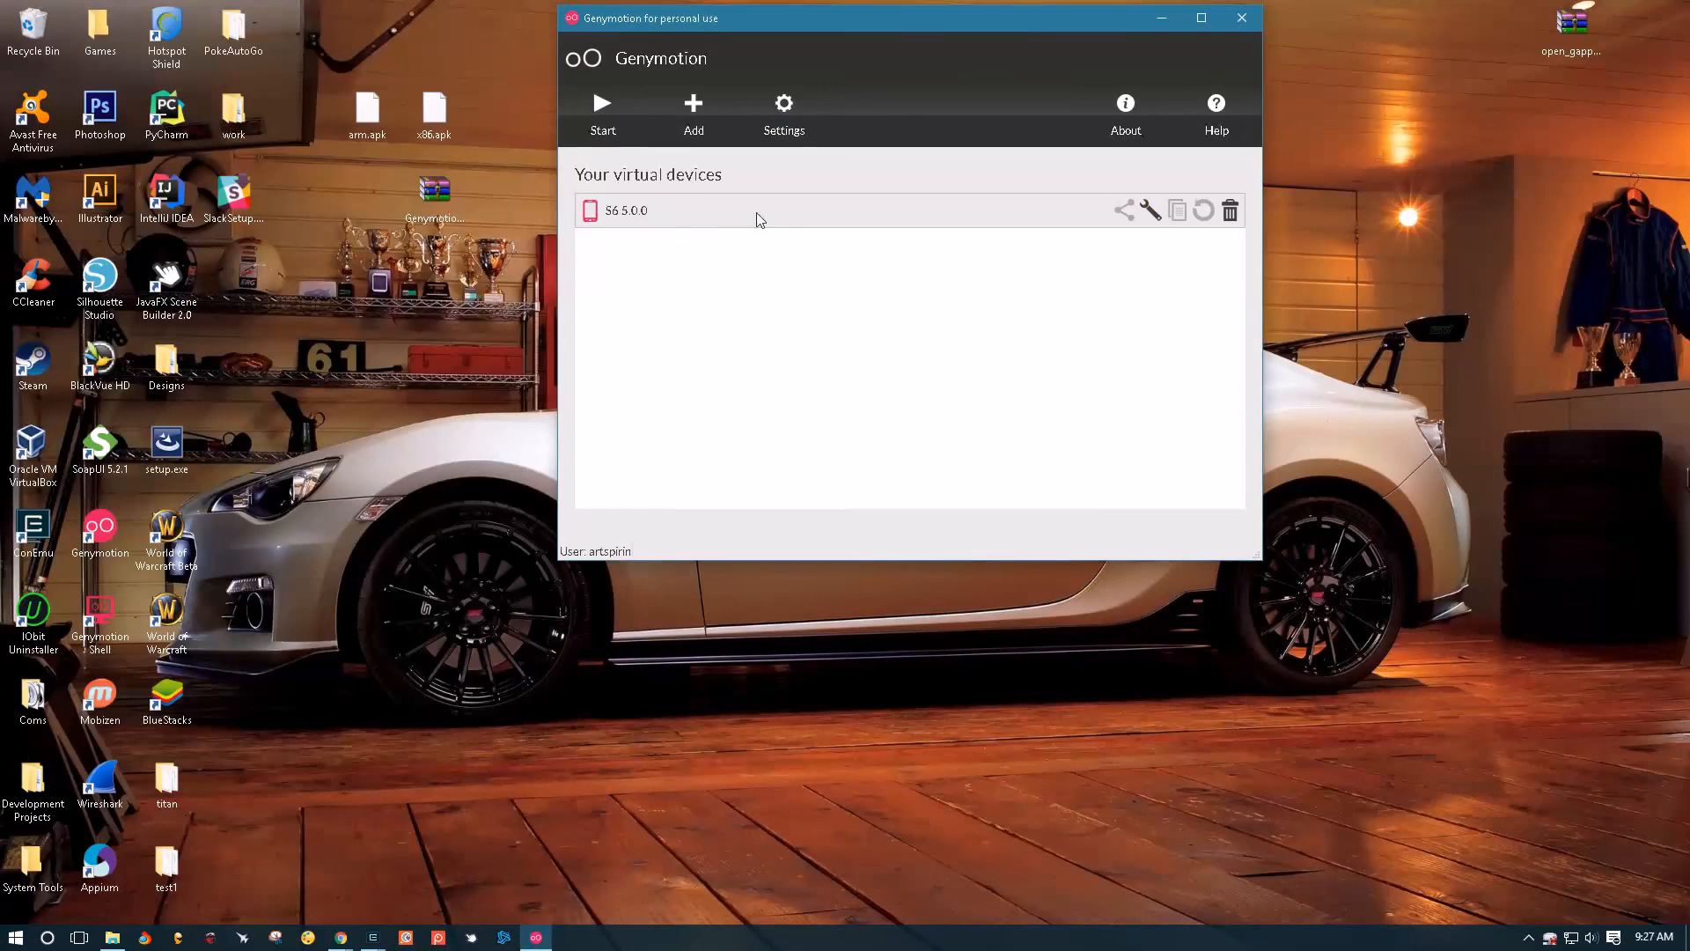
double_click(661, 210)
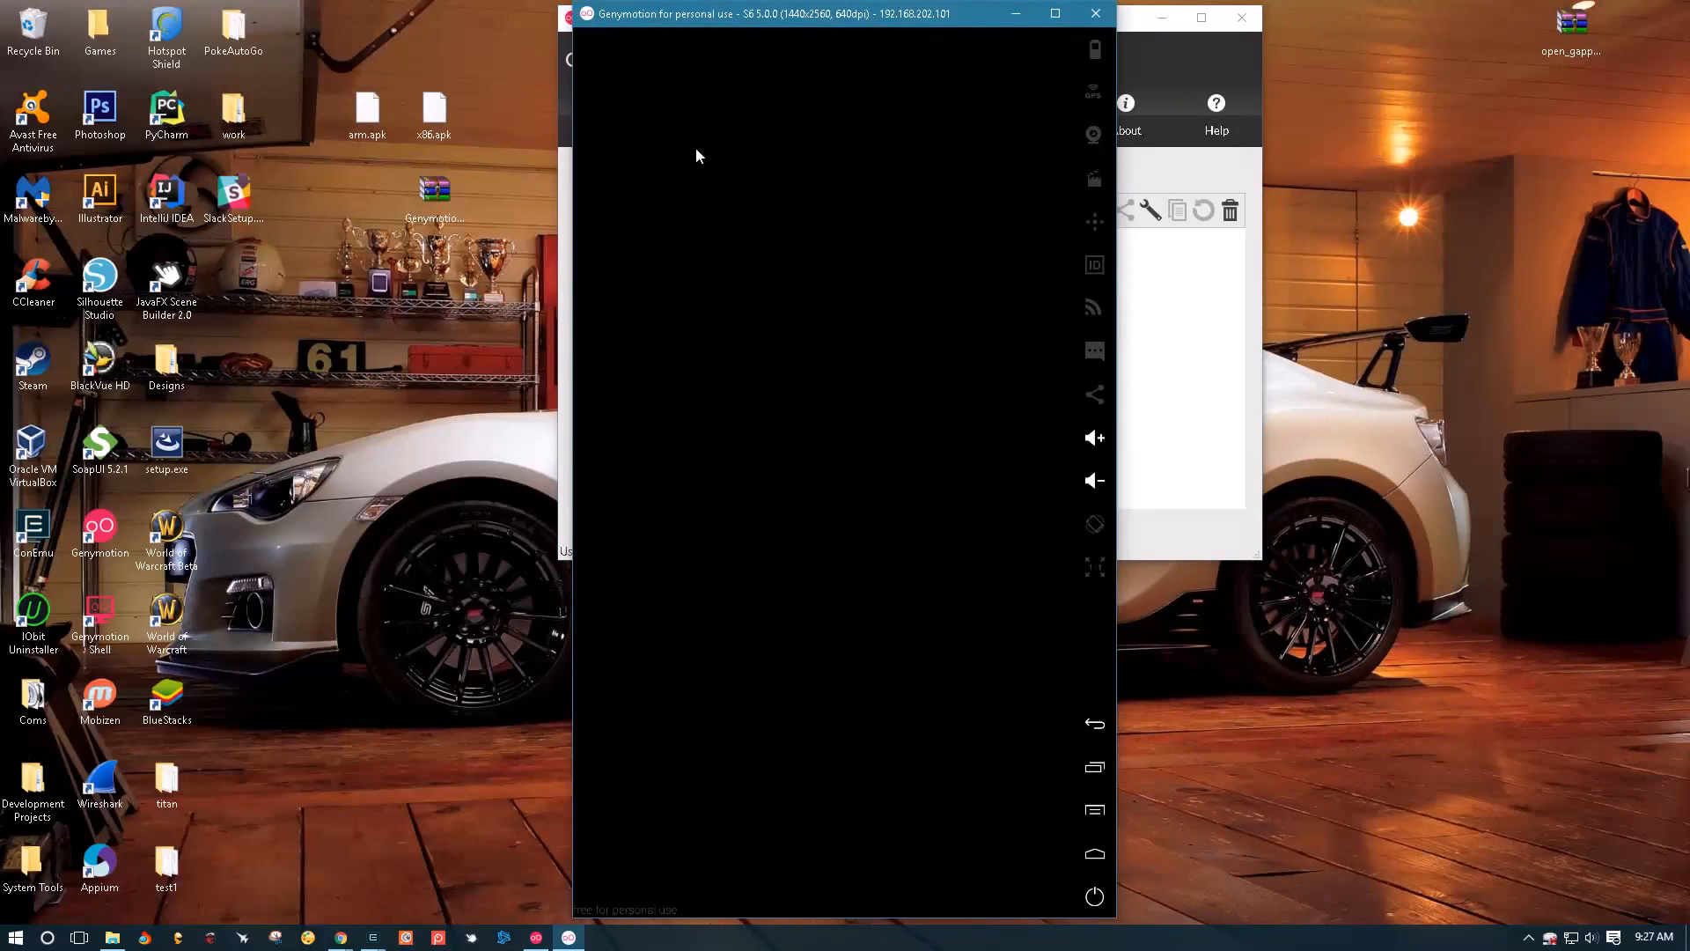
mouse_move(821, 18)
left_mouse_down()
mouse_move(365, 31)
mouse_move(318, 16)
left_mouse_up()
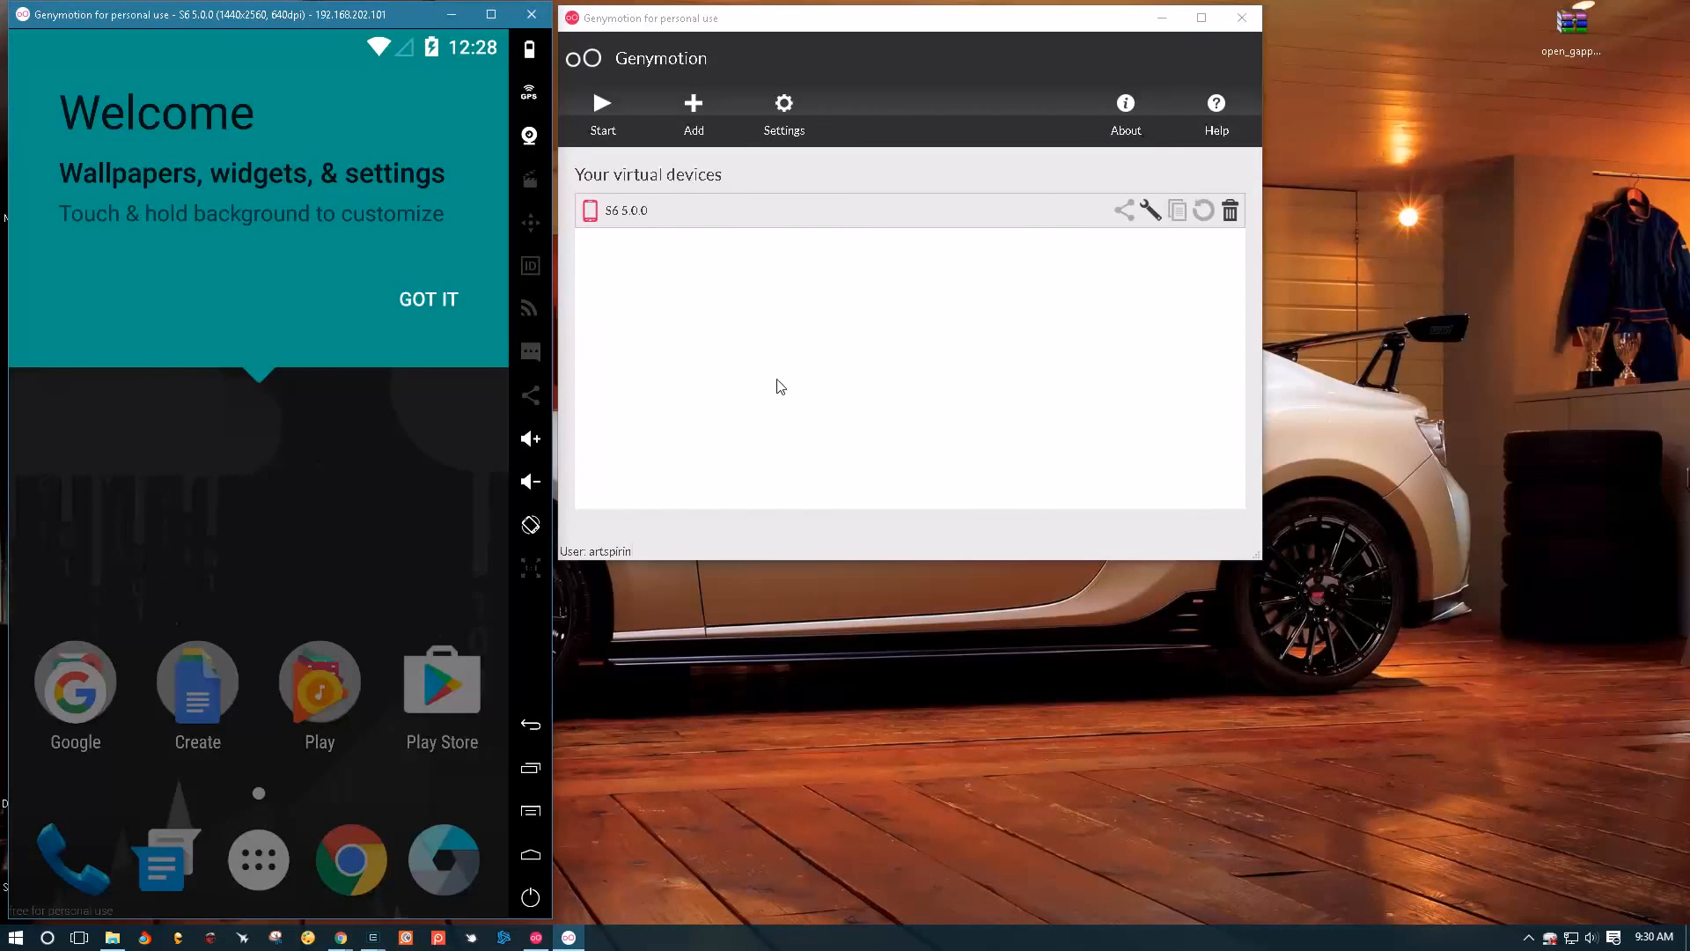
Dismiss the welcome tip, launch Play Store and back out of the Google sign-in.
left_click(435, 302)
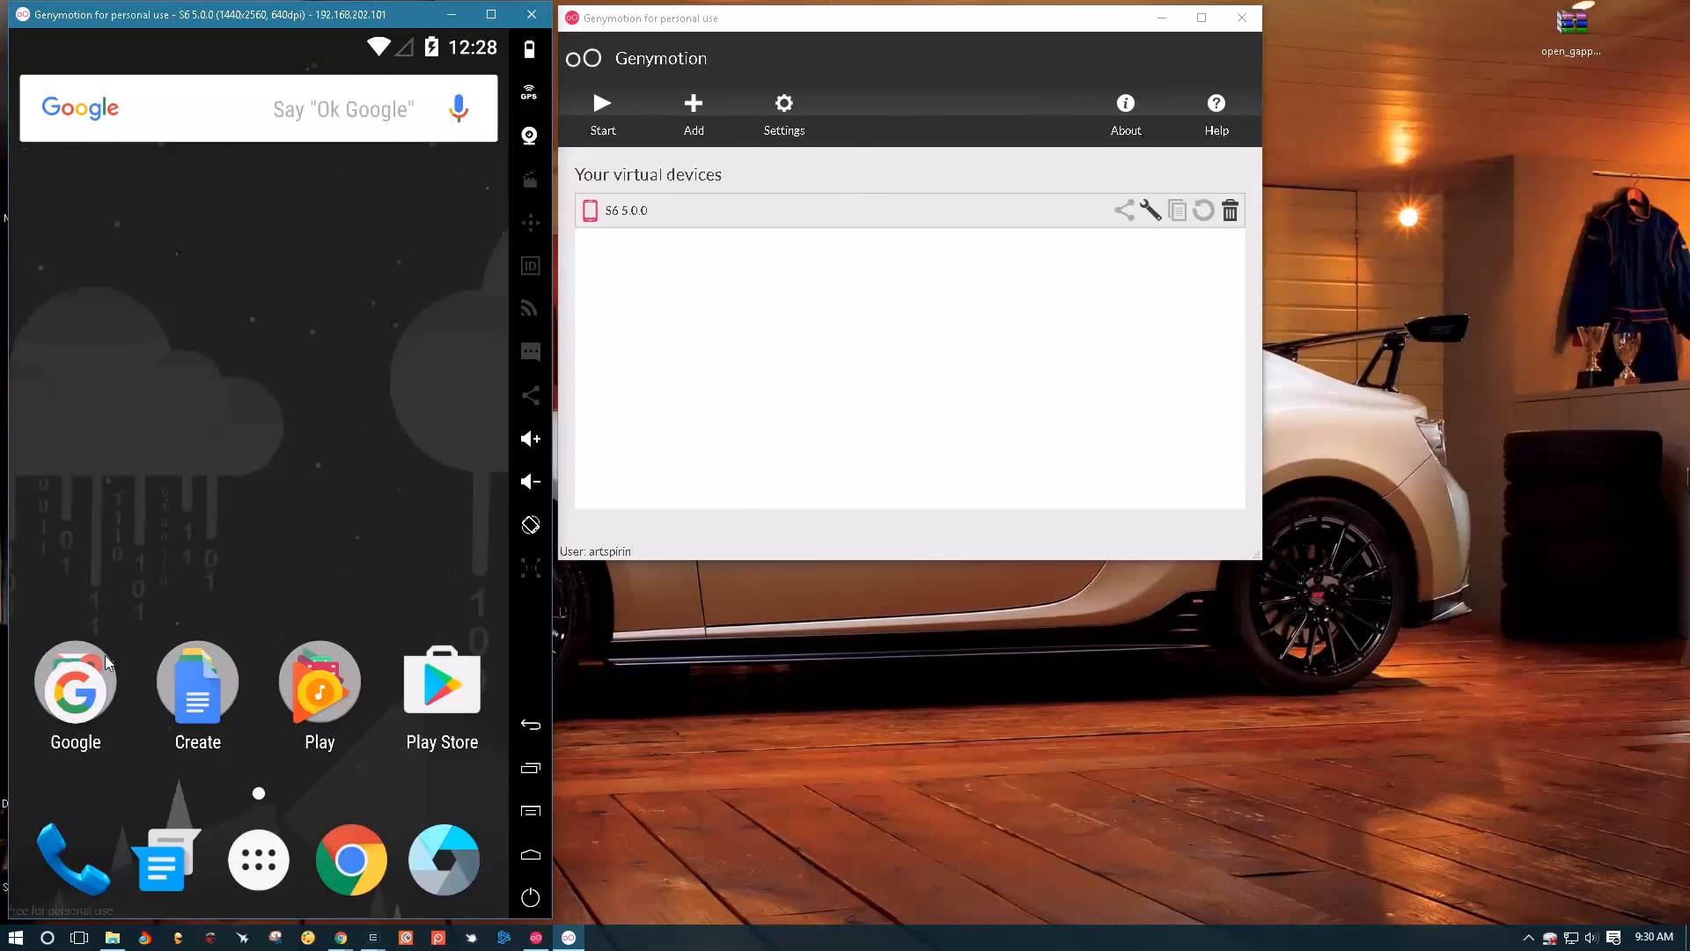
left_click(439, 687)
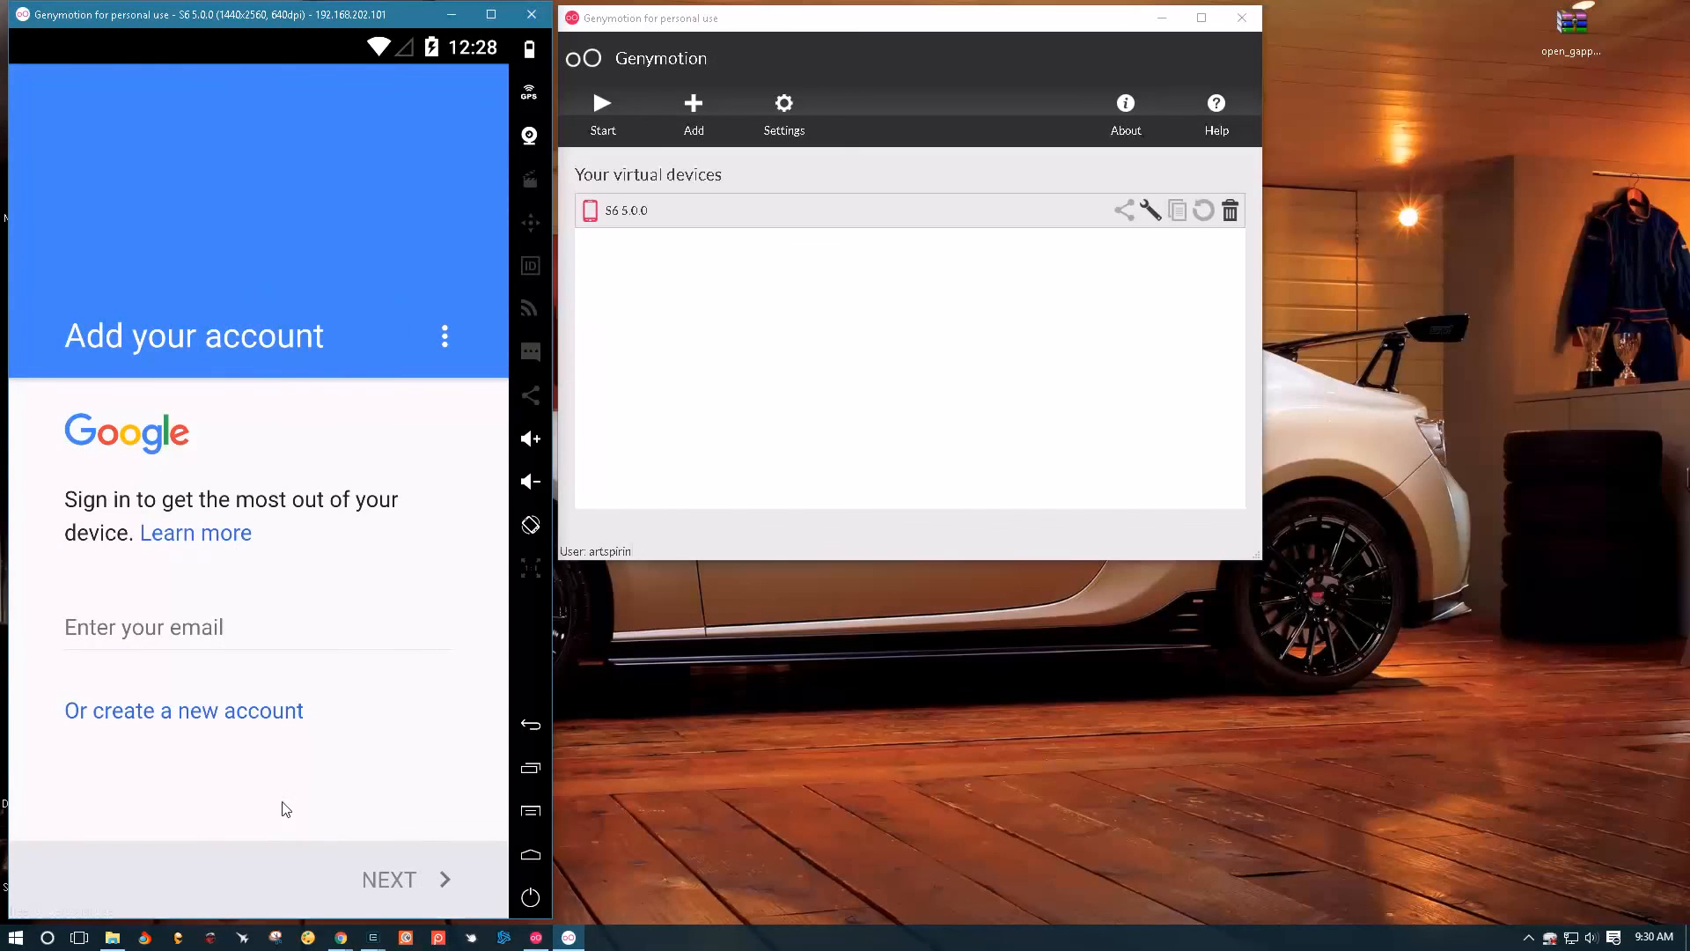
left_click(530, 724)
Check the Google apps folder, then bring up the full app list with Gmail, Drive and Play Music.
left_click(75, 683)
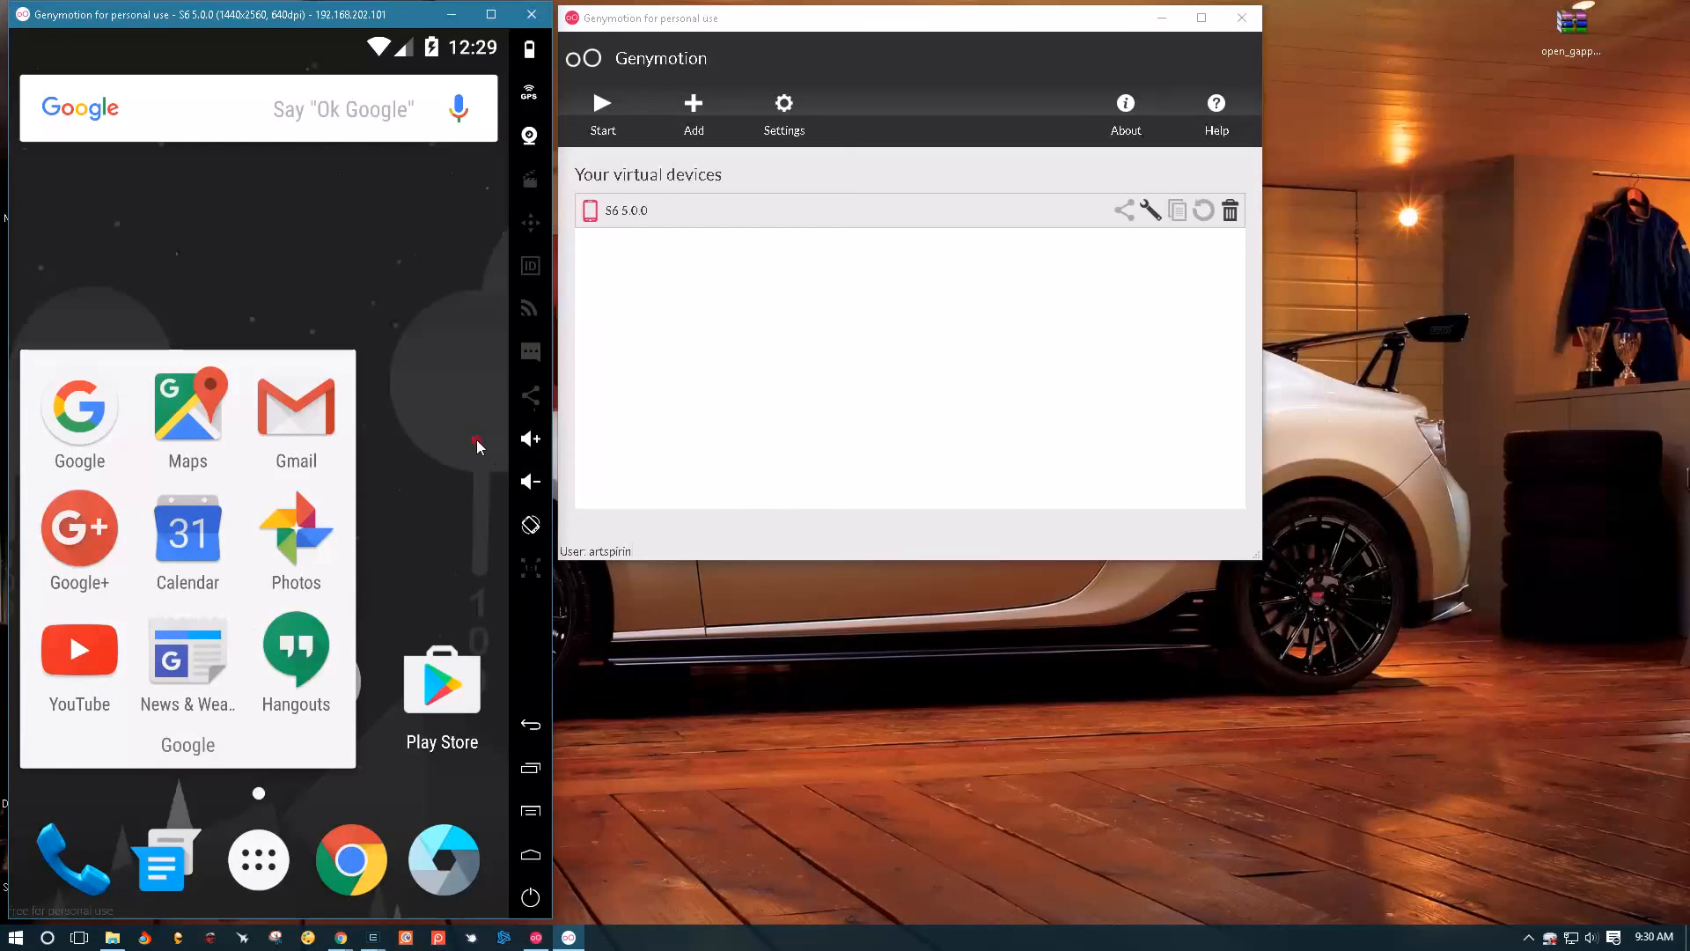
left_click(397, 736)
left_click(259, 862)
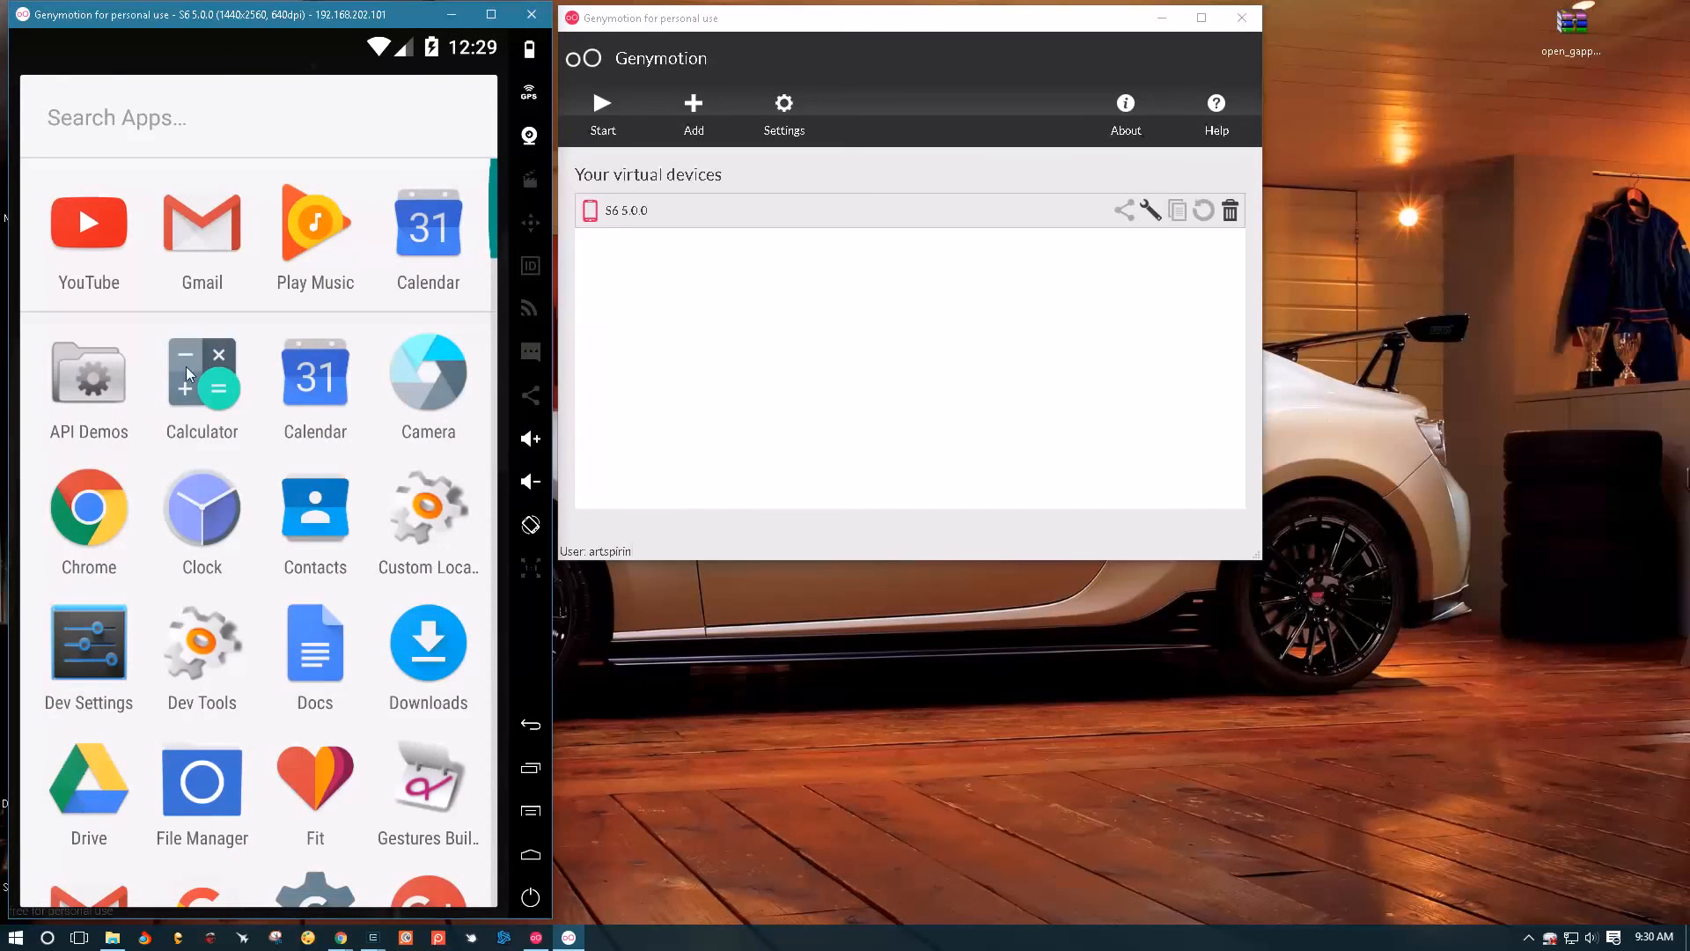
scroll(277, 653, "down", 5)
scroll(301, 397, "down", 3)
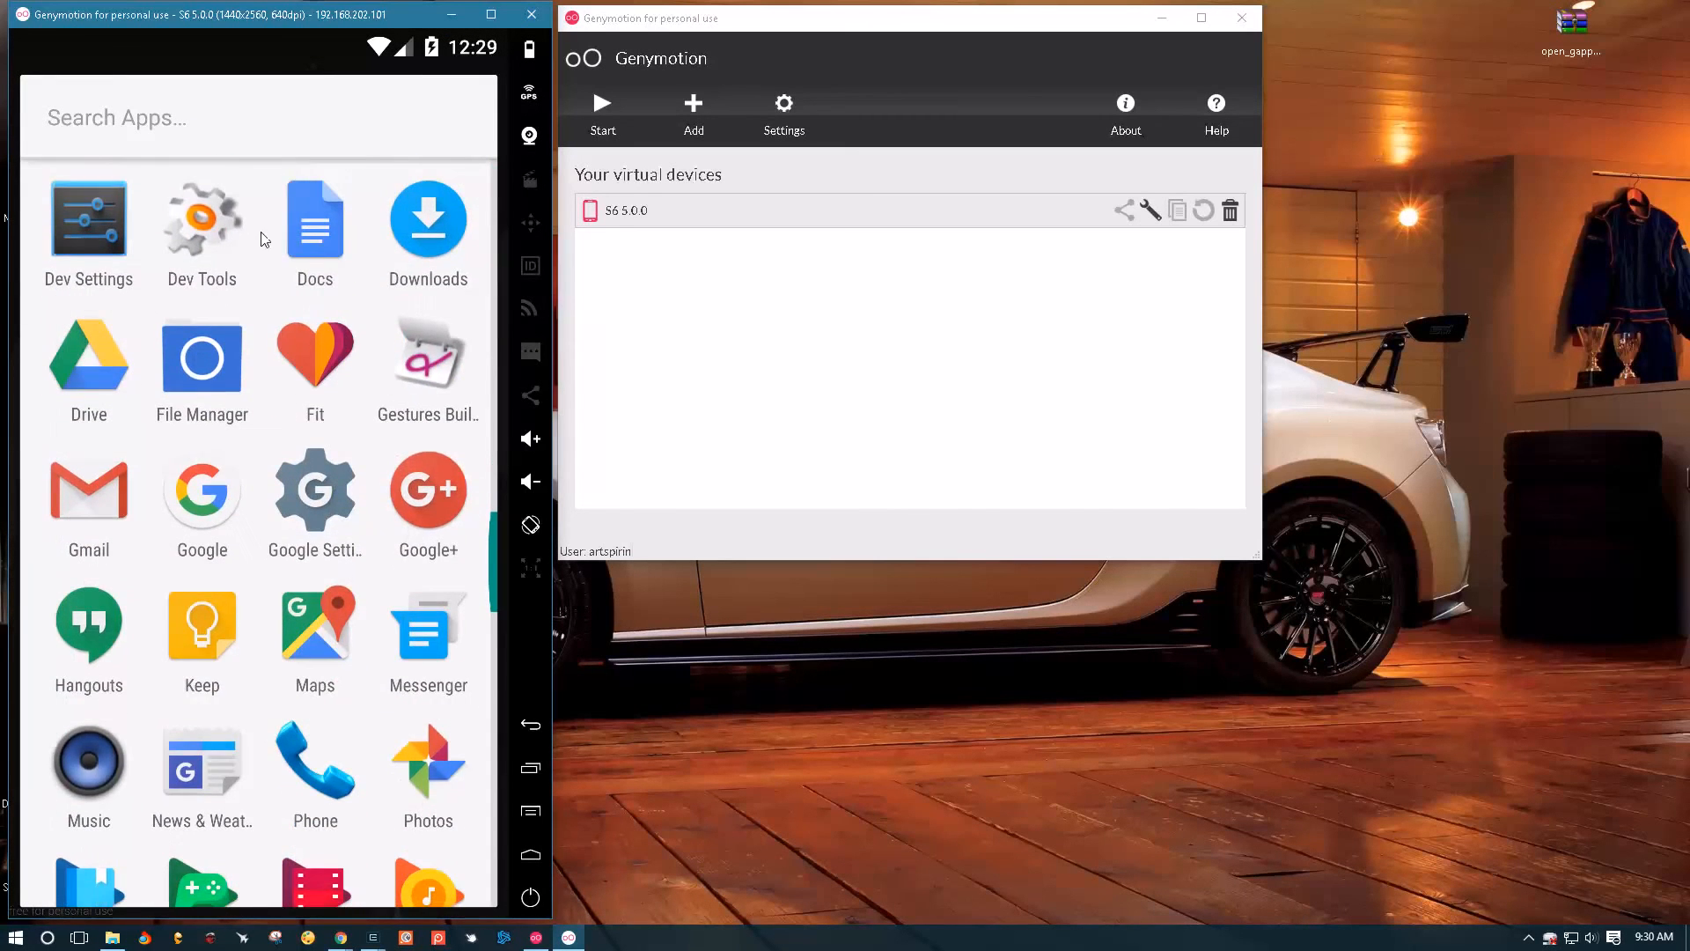
scroll(338, 565, "up", 6)
scroll(337, 566, "up", 2)
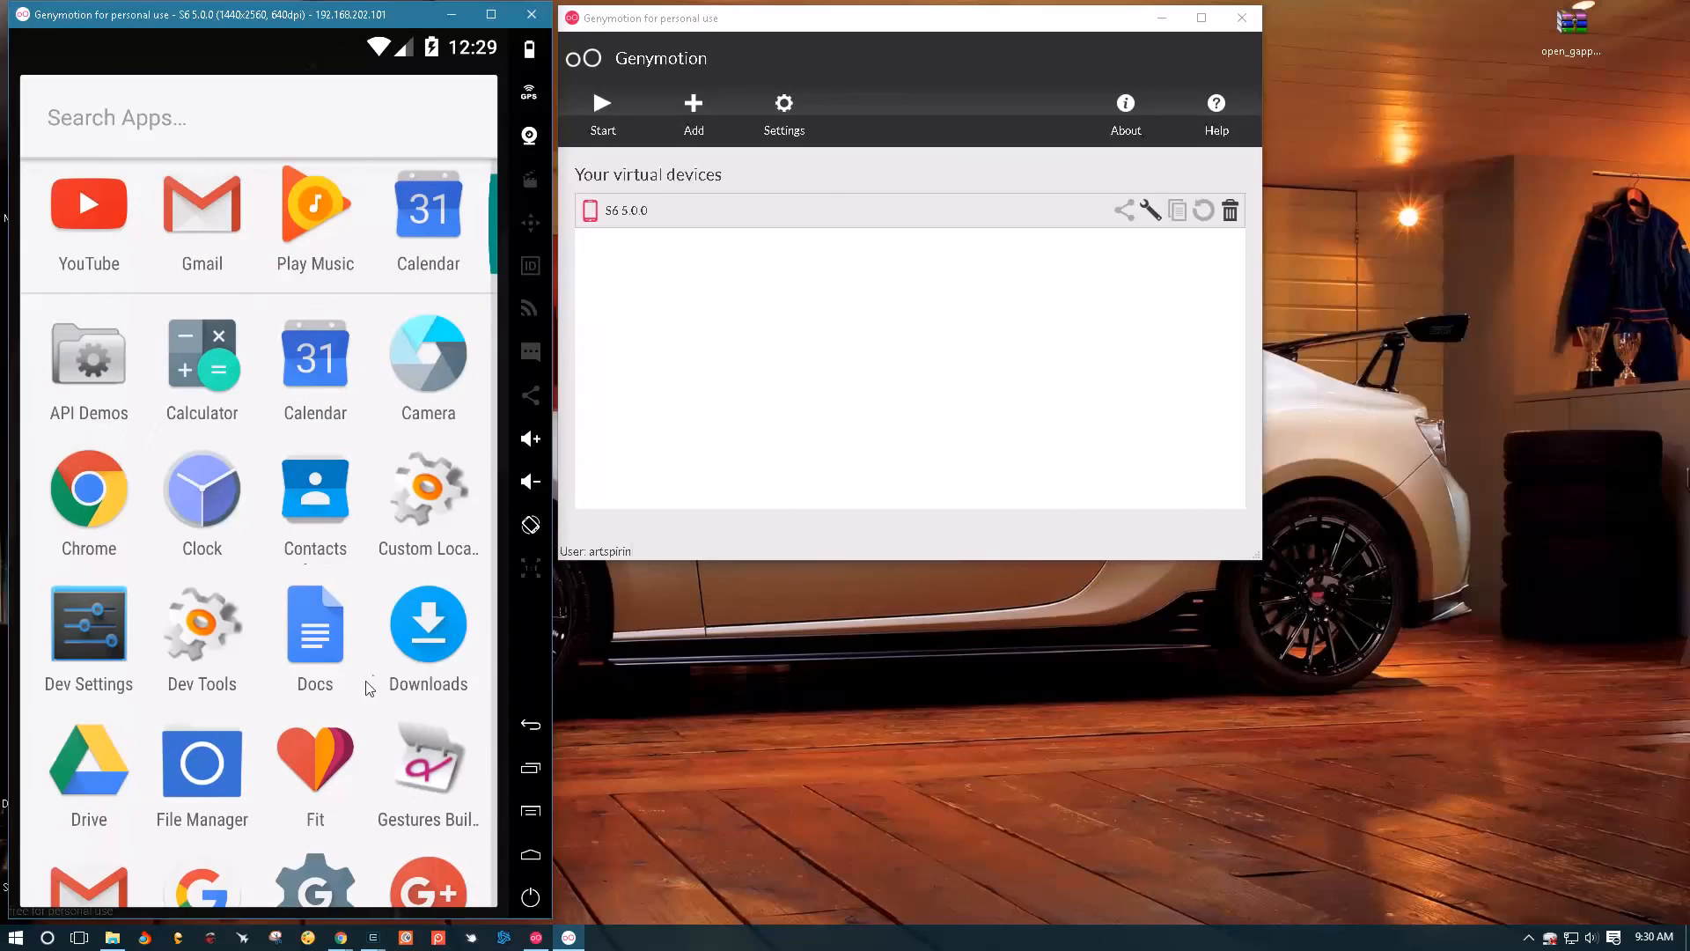